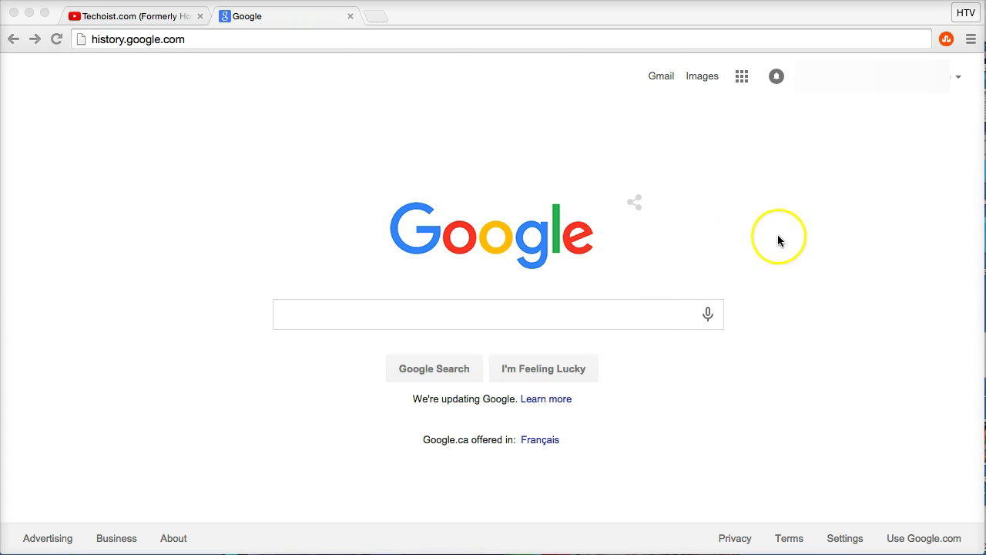
# Open the Google account activity page at history.google.com.
pyautogui.click(319, 280)
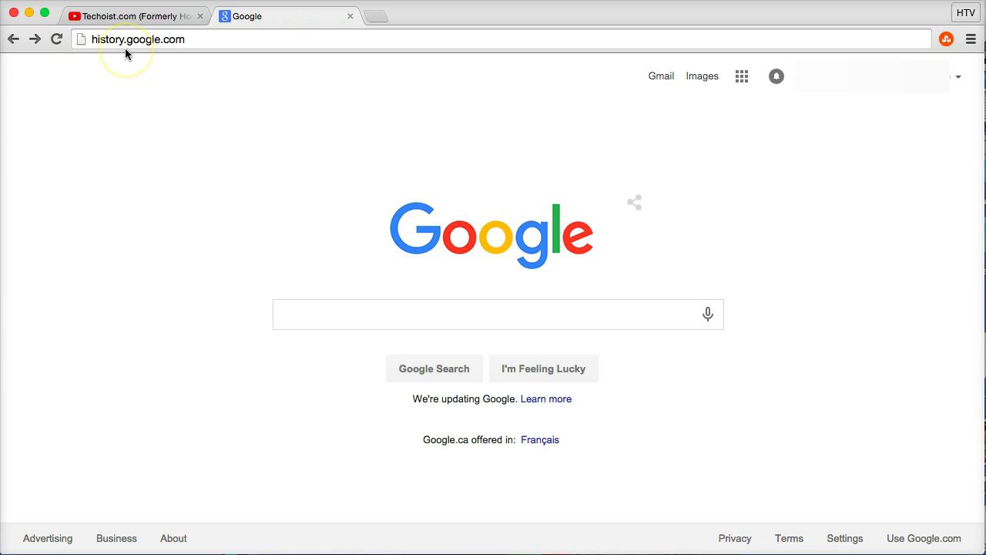
pyautogui.click(194, 39)
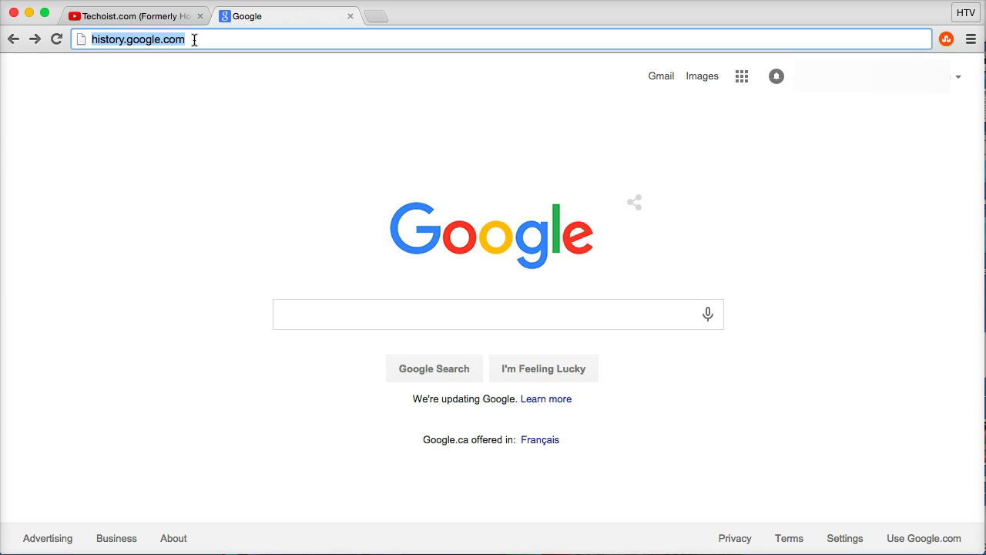
pyautogui.press('Return')
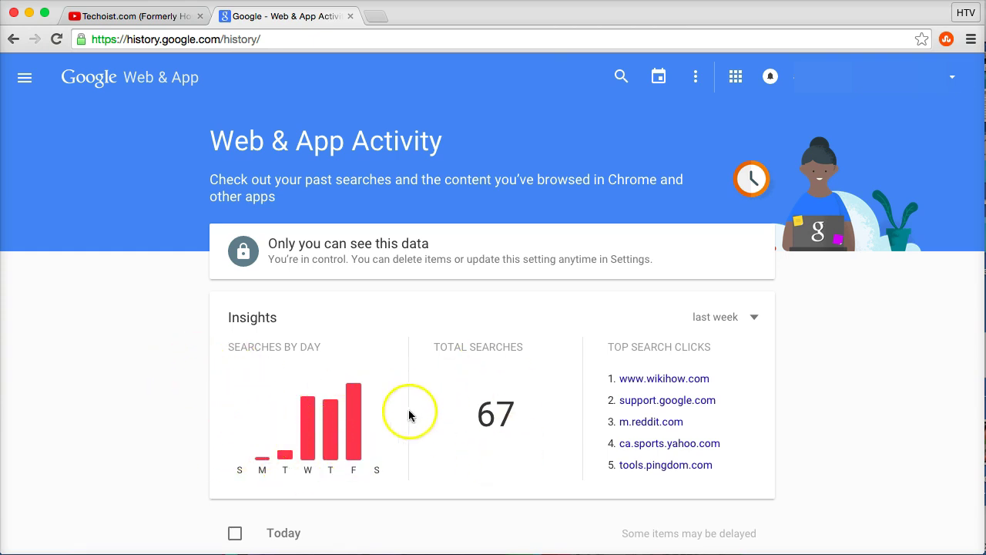
# View the search insights for all time and switch them back to last week.
pyautogui.click(729, 319)
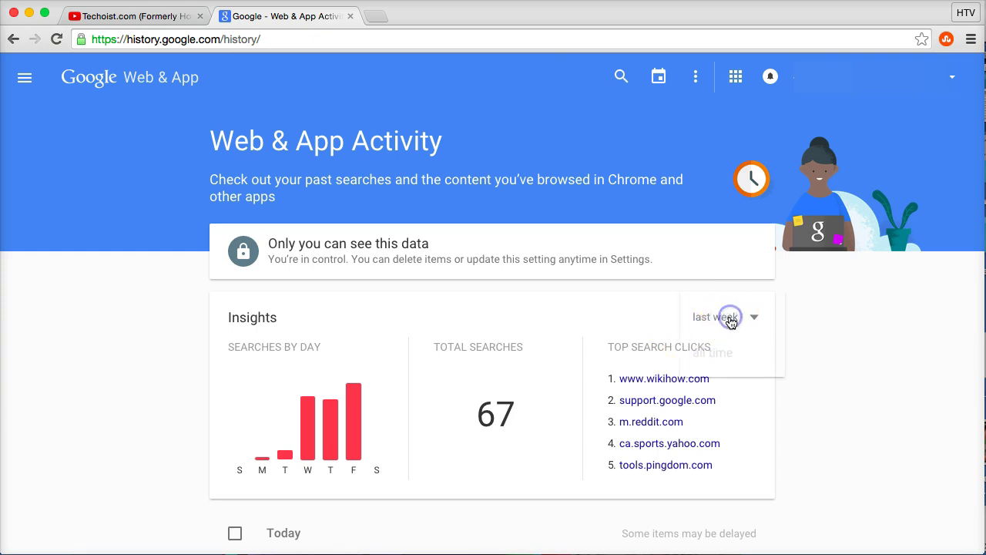
pyautogui.click(712, 362)
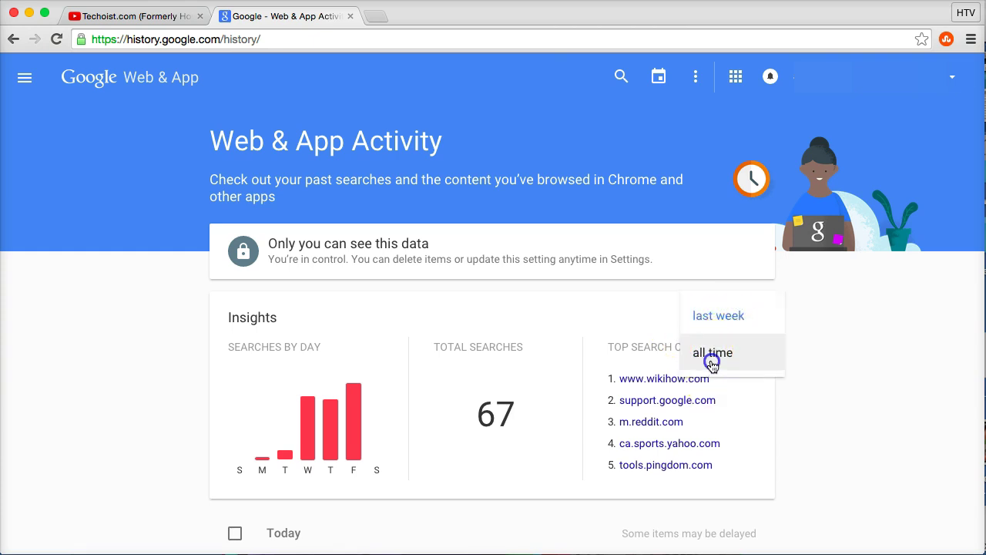
pyautogui.click(727, 316)
pyautogui.click(725, 285)
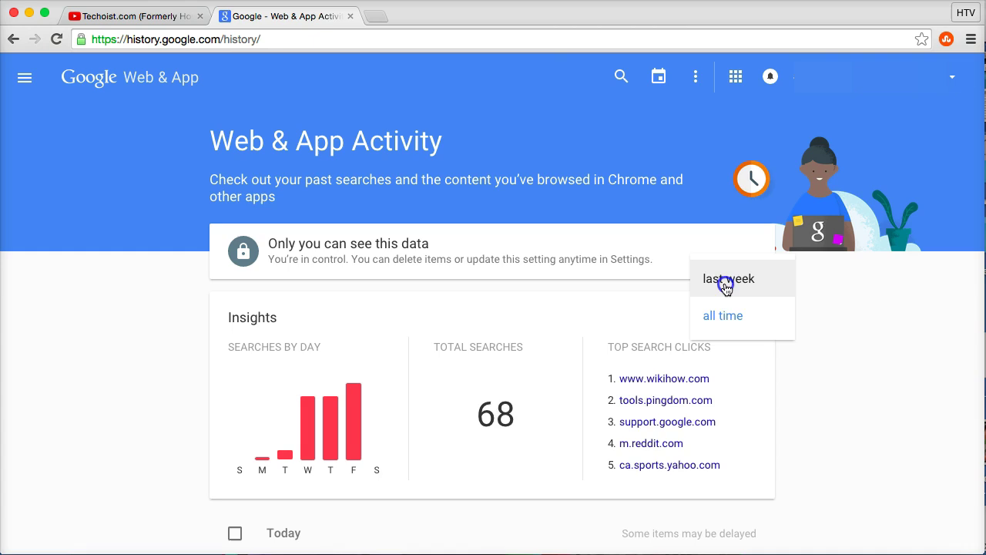
# Delete today's Google Maps place entry and the "techoist google+" search from the activity list.
pyautogui.scroll(-5, 827, 380)
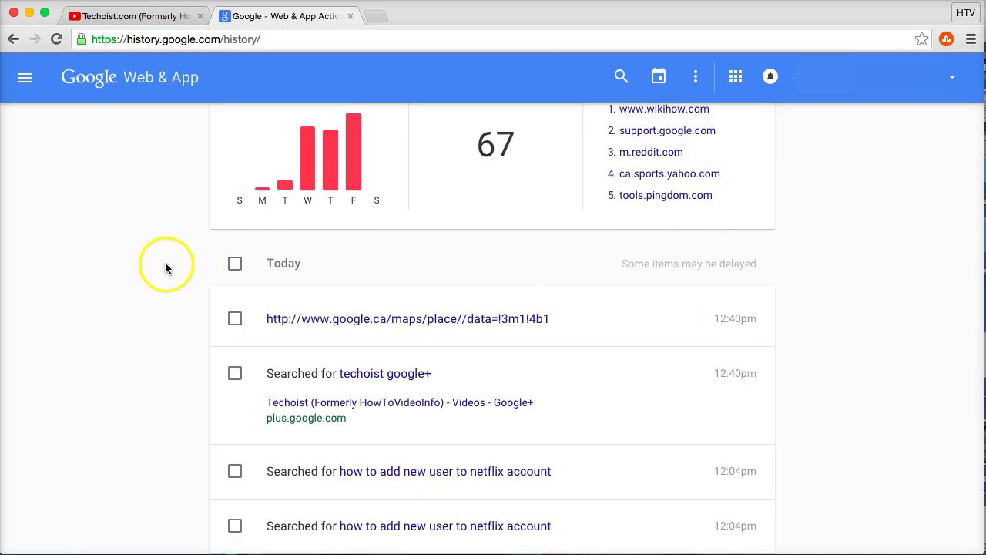
pyautogui.click(235, 319)
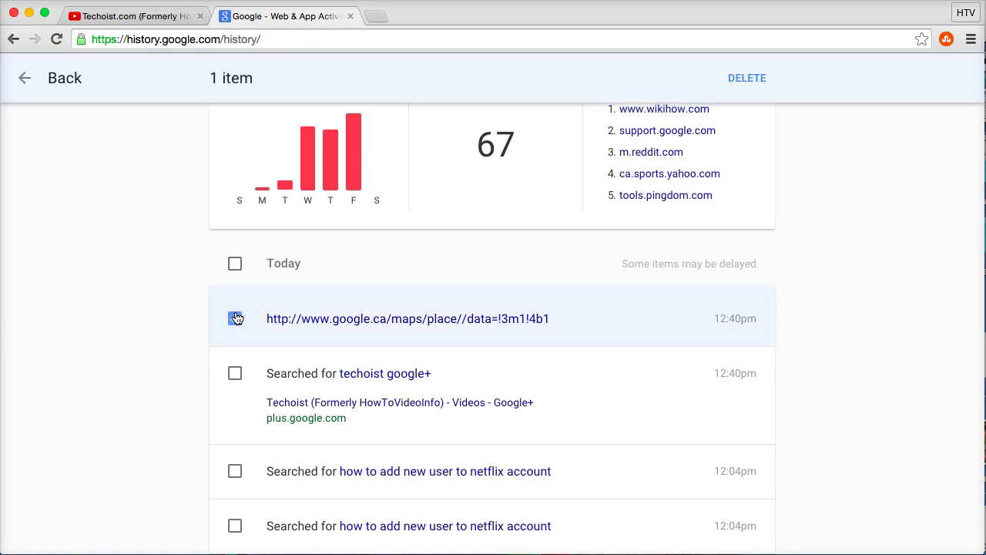
pyautogui.click(235, 373)
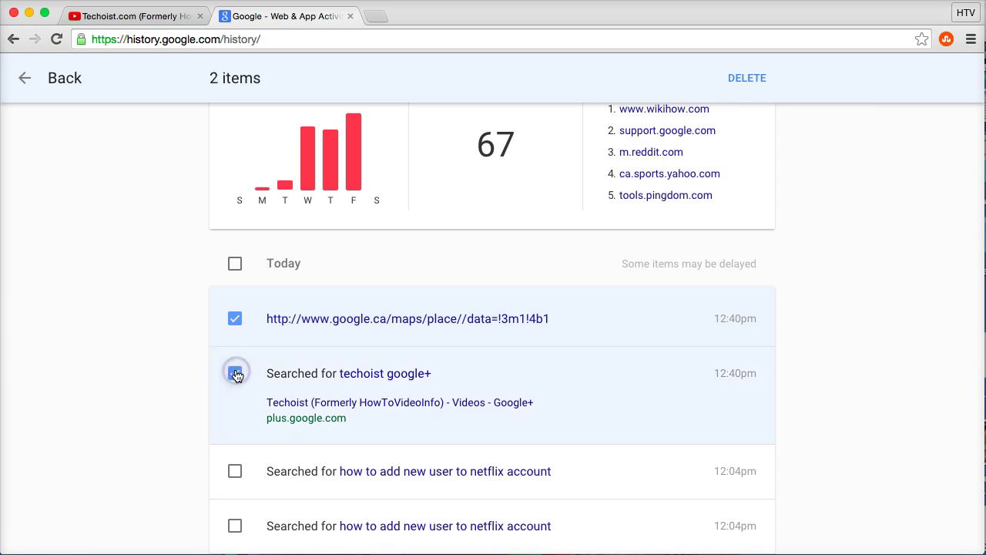
pyautogui.scroll(2, 237, 375)
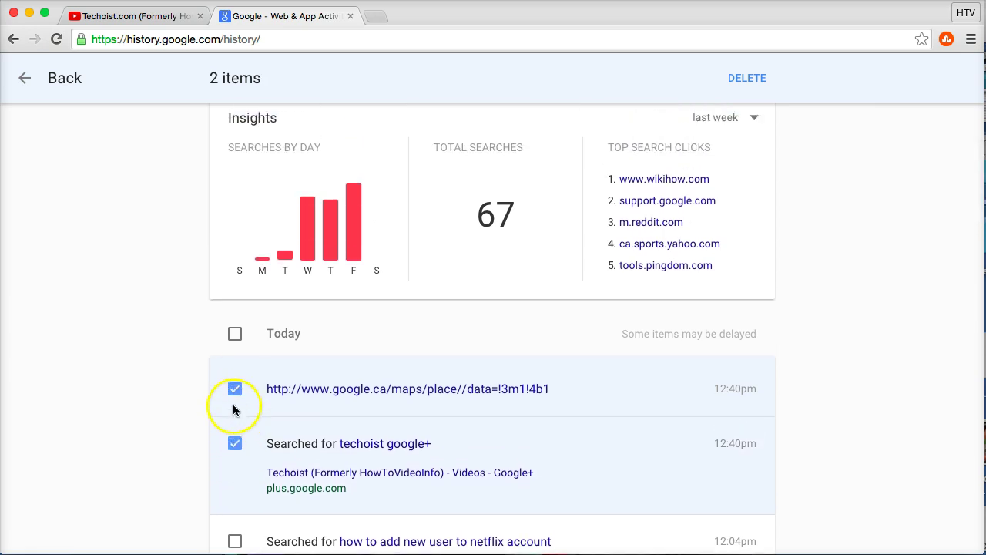
pyautogui.scroll(1, 189, 354)
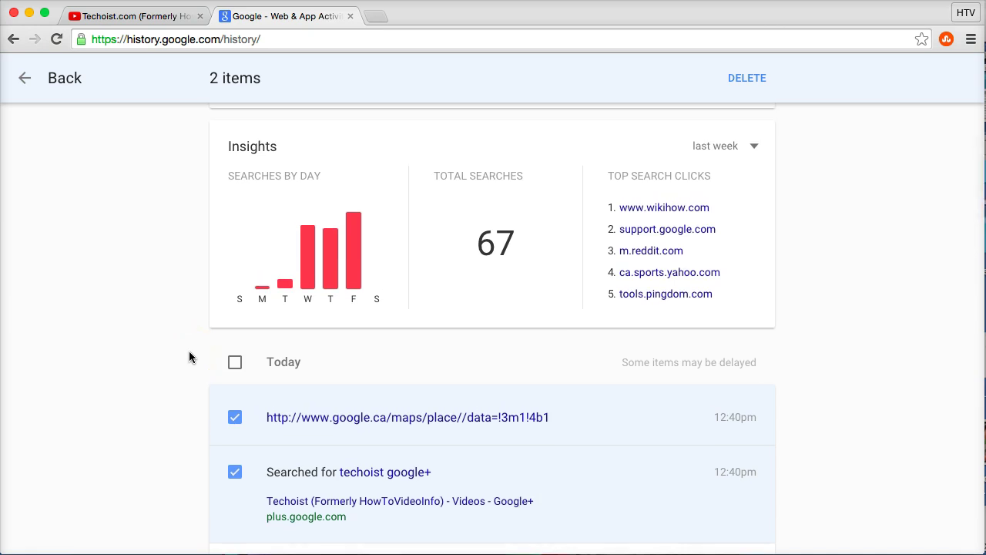
pyautogui.scroll(-1, 190, 353)
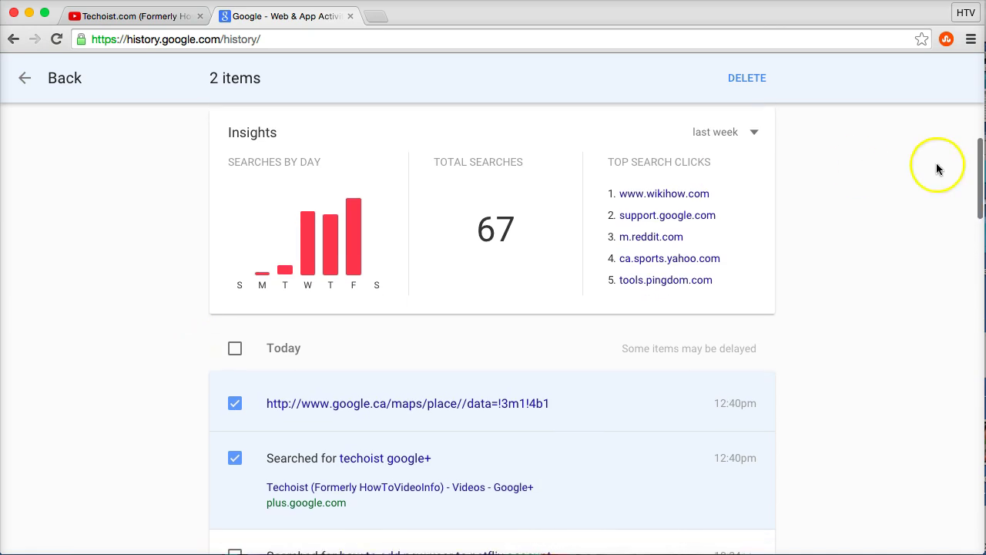
pyautogui.click(753, 78)
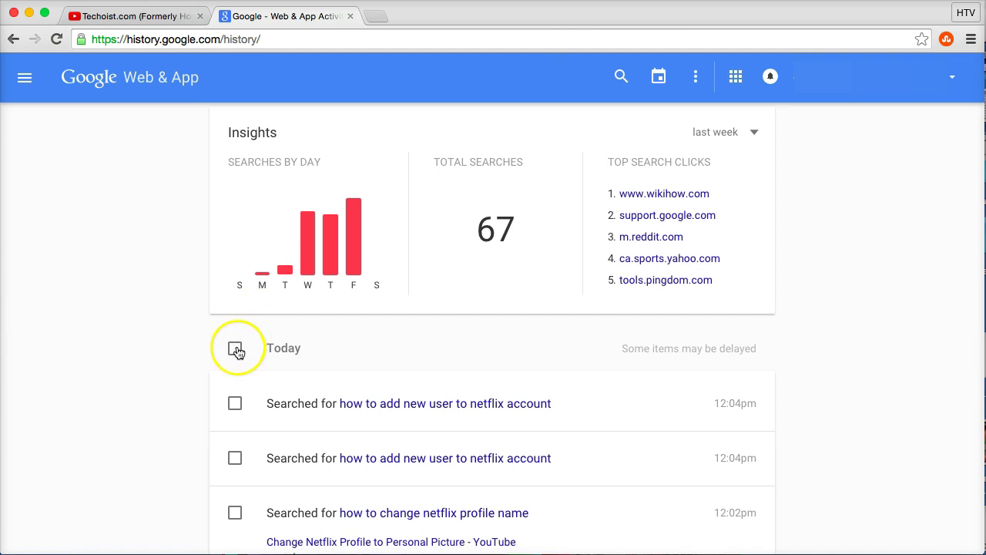
# Start deleting all of today's activity, but cancel the deletion and clear the selection.
pyautogui.click(235, 349)
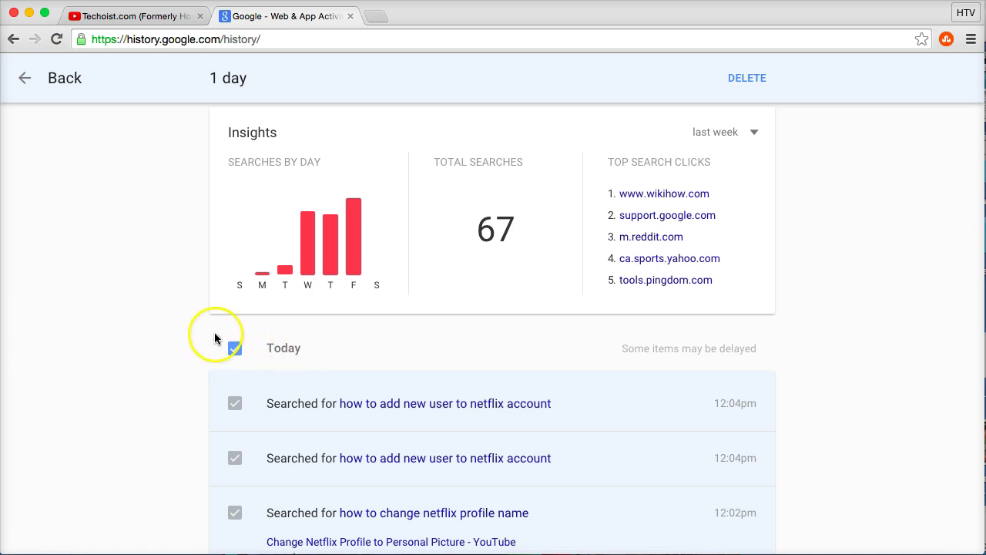
pyautogui.click(740, 89)
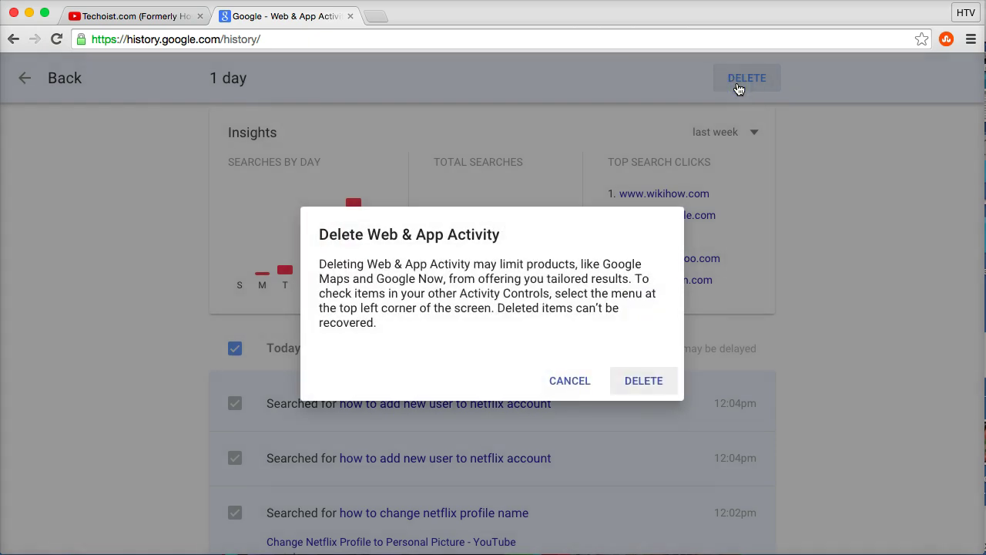
pyautogui.click(635, 389)
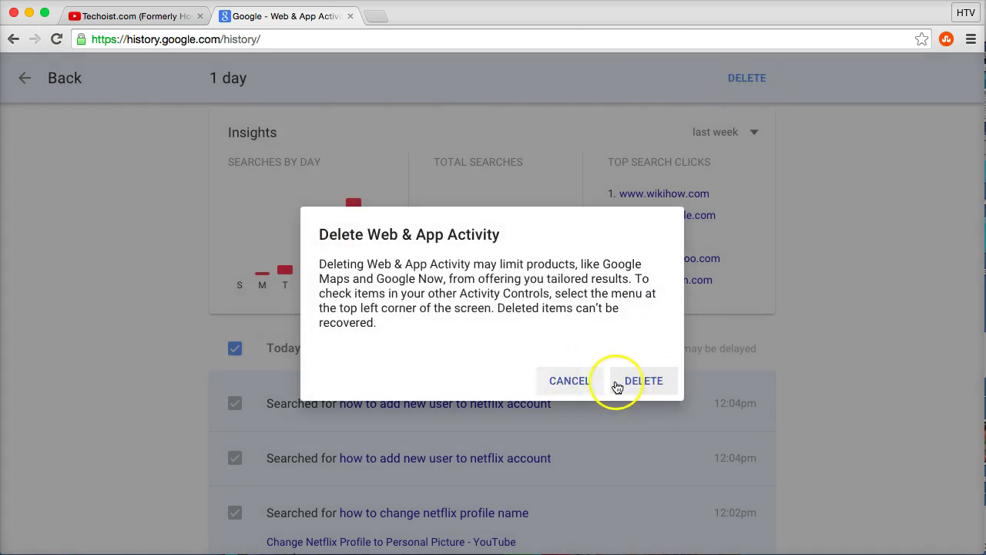
pyautogui.click(566, 383)
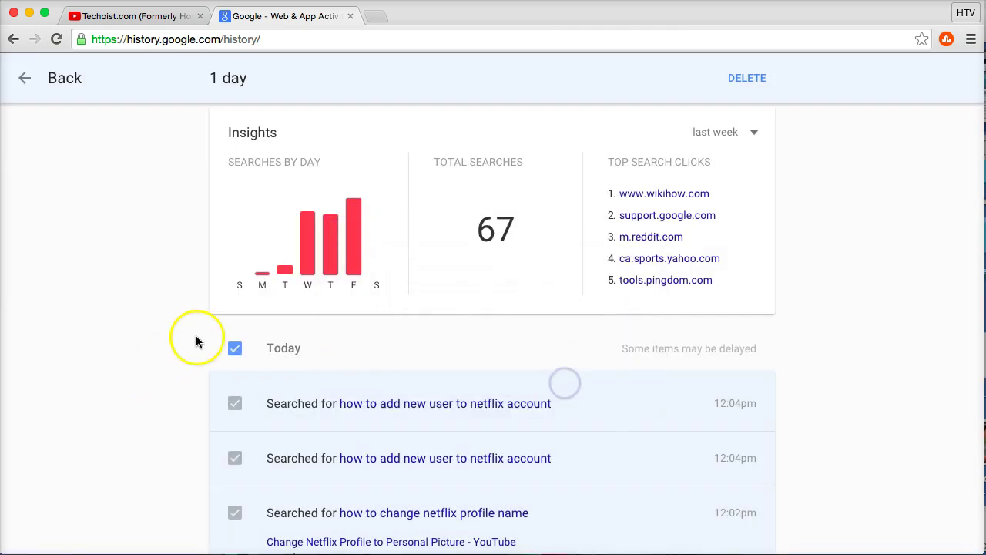
pyautogui.click(235, 349)
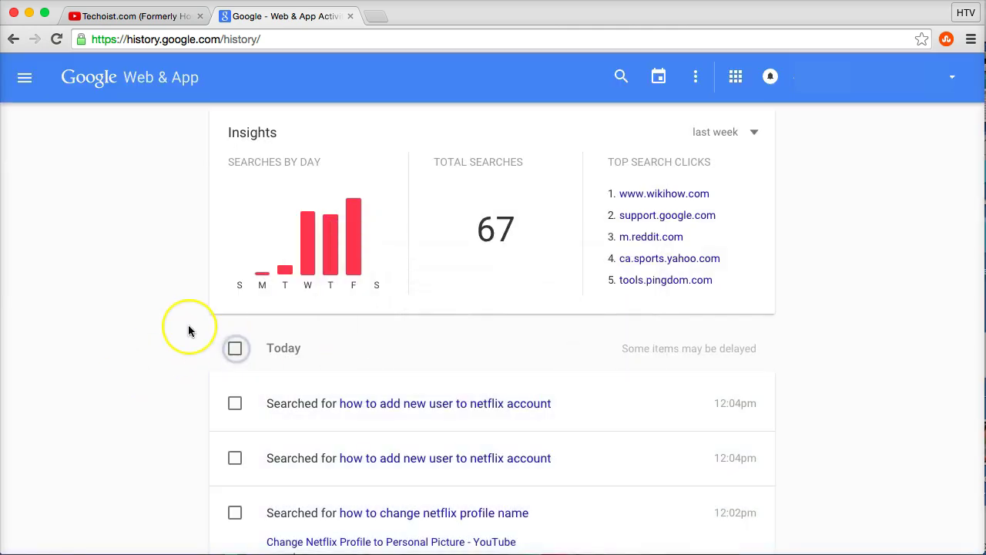
# Search the Web & App Activity history for "netflix".
pyautogui.scroll(3, 188, 324)
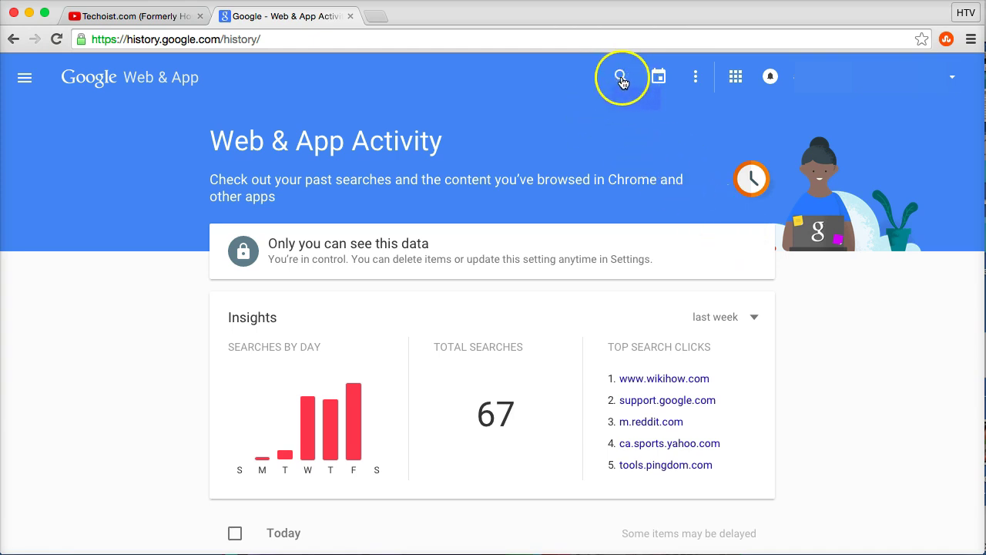
pyautogui.click(620, 78)
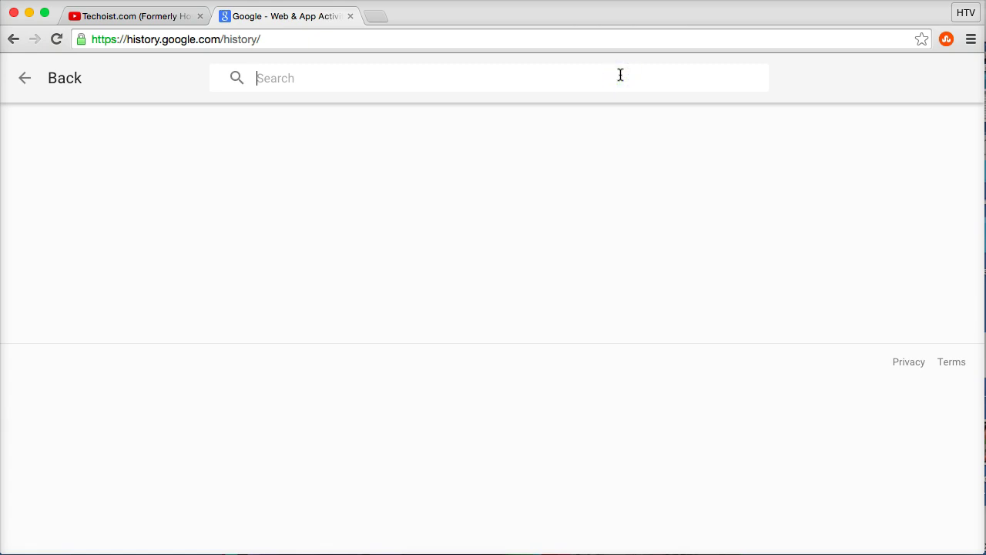
pyautogui.click(471, 73)
pyautogui.click(528, 73)
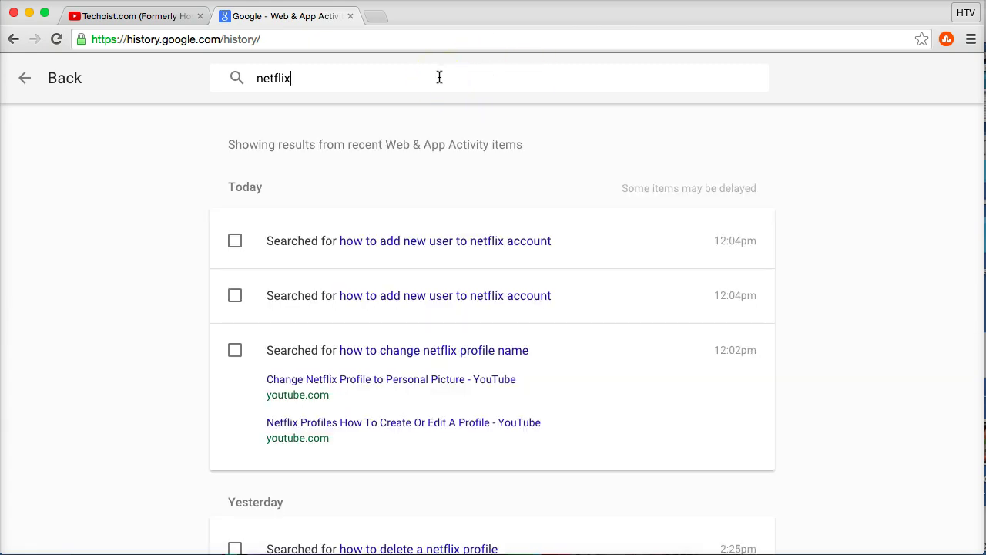
pyautogui.click(317, 184)
# Select and deselect the two "how to add new user to netflix account" results, and return to the main activity page.
pyautogui.click(234, 243)
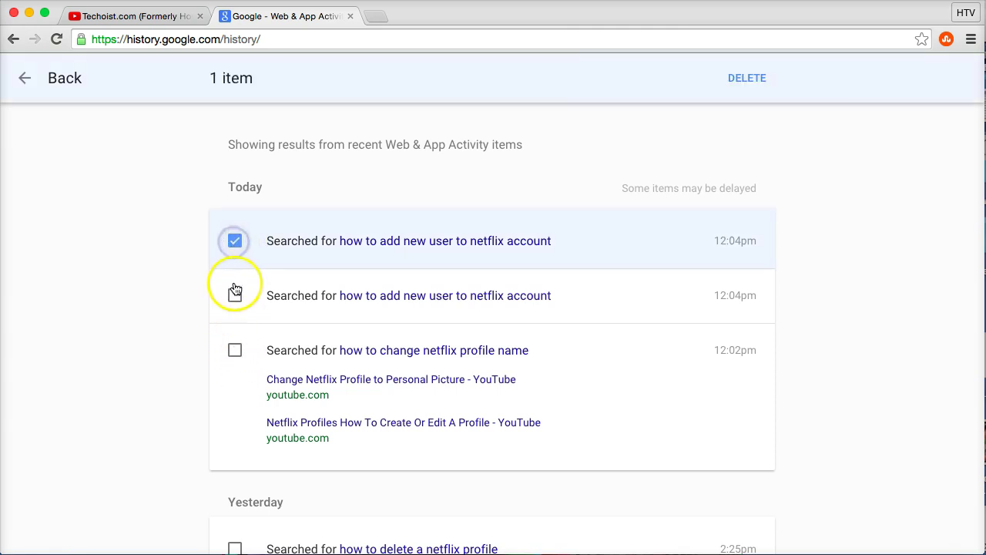
pyautogui.click(235, 293)
pyautogui.click(235, 242)
pyautogui.click(235, 294)
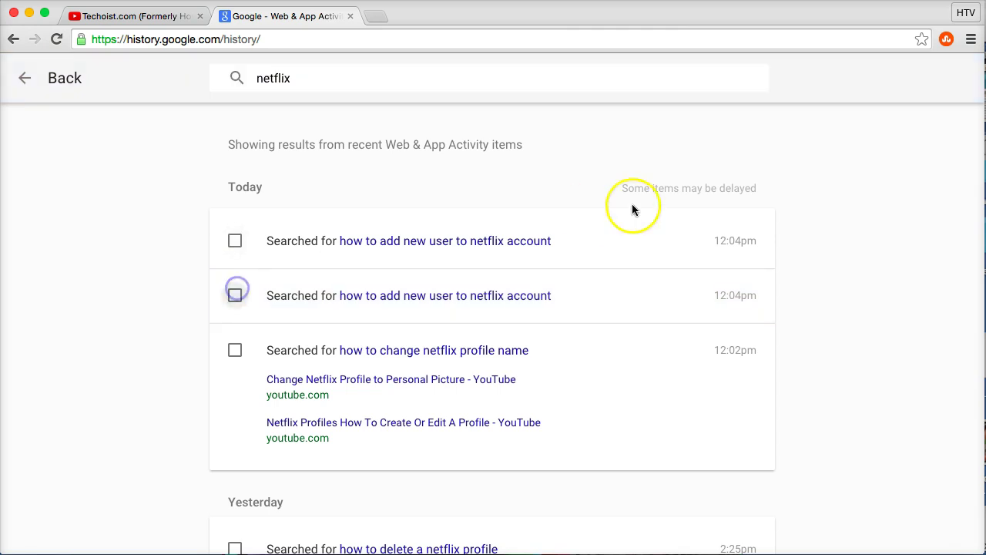
pyautogui.click(27, 79)
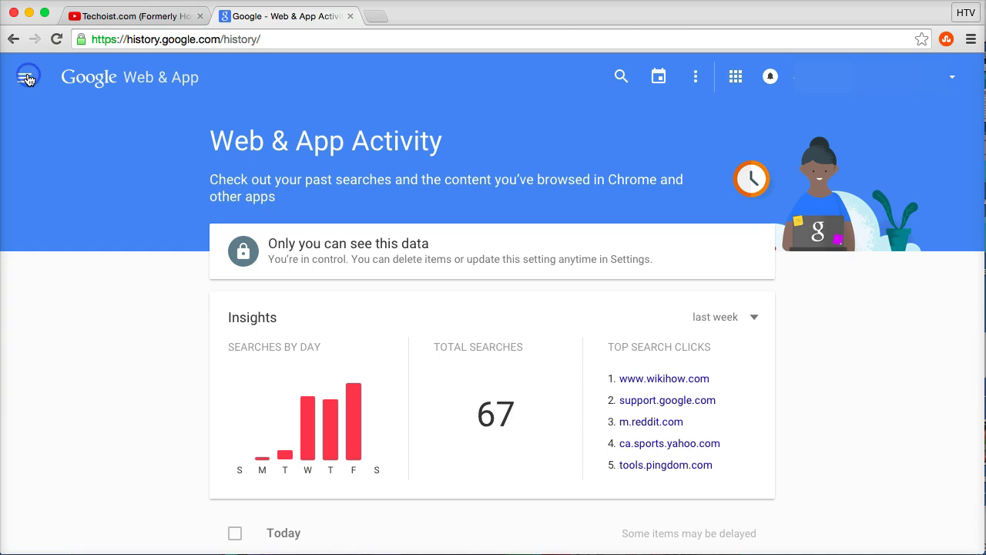
# Request deletion of Web & App Activity through the delete options, using the Advanced choice with the date range All time.
pyautogui.click(696, 78)
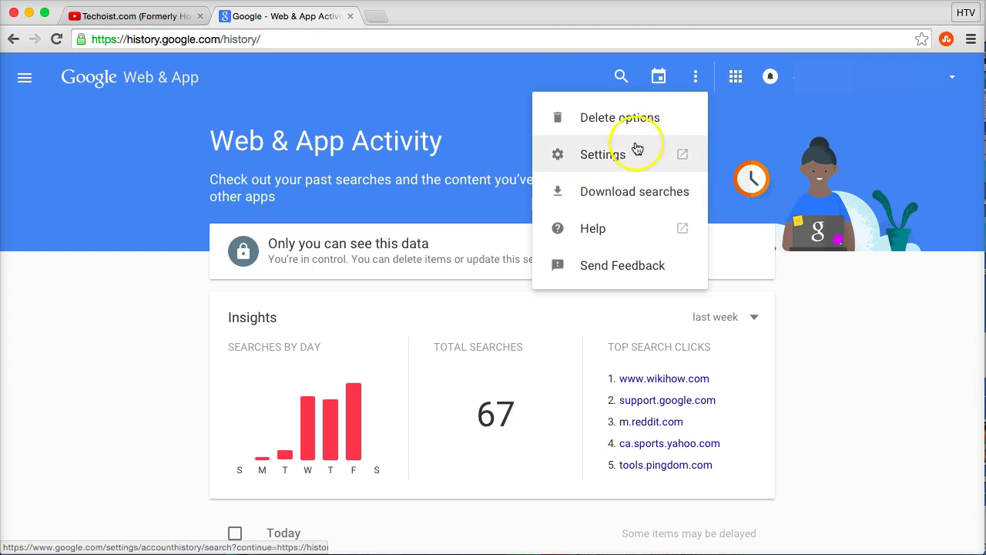
pyautogui.click(615, 128)
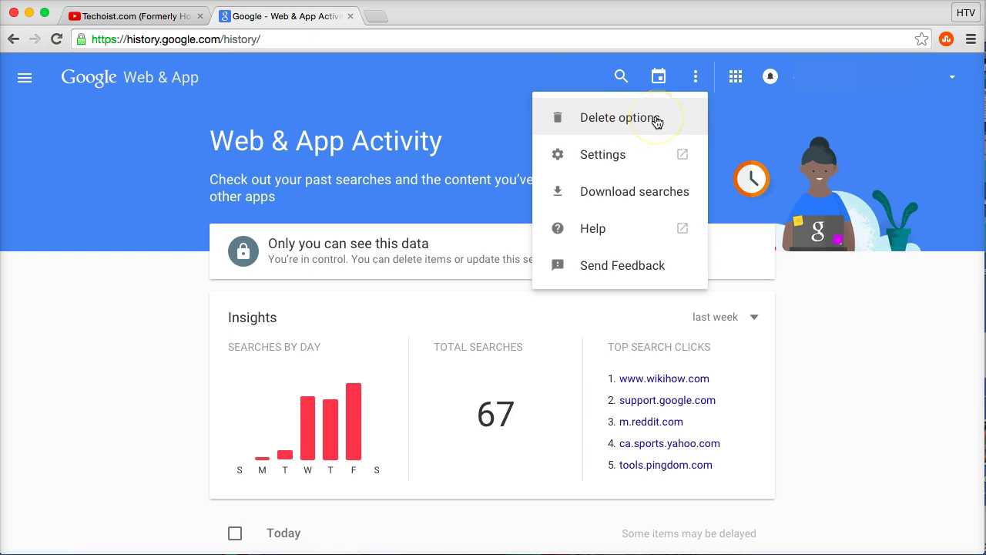
pyautogui.click(656, 122)
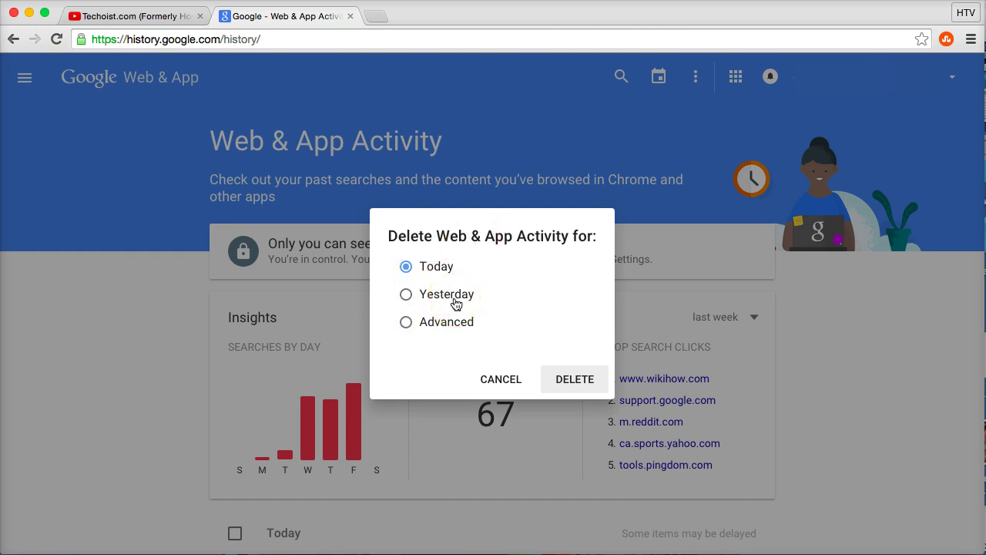
pyautogui.click(408, 323)
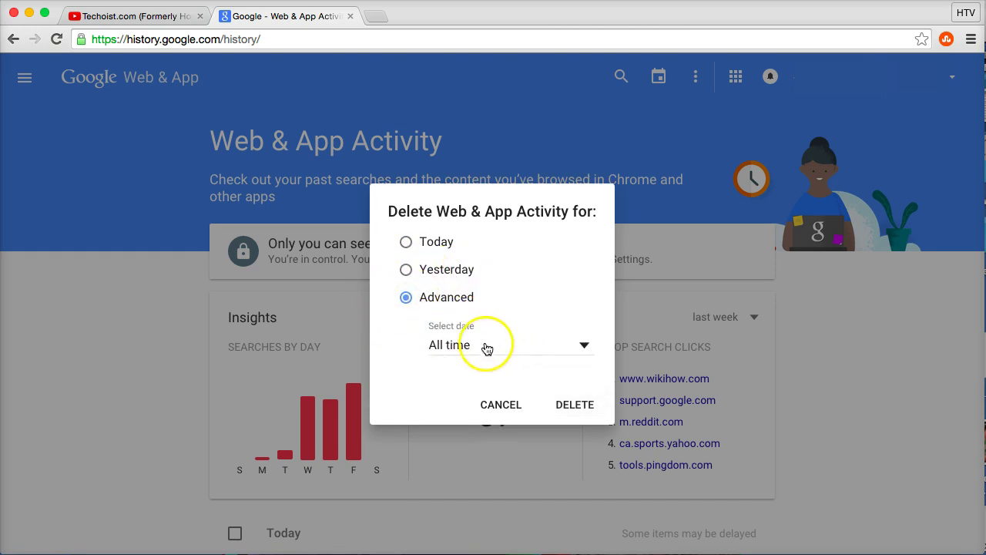
pyautogui.click(469, 346)
pyautogui.click(472, 343)
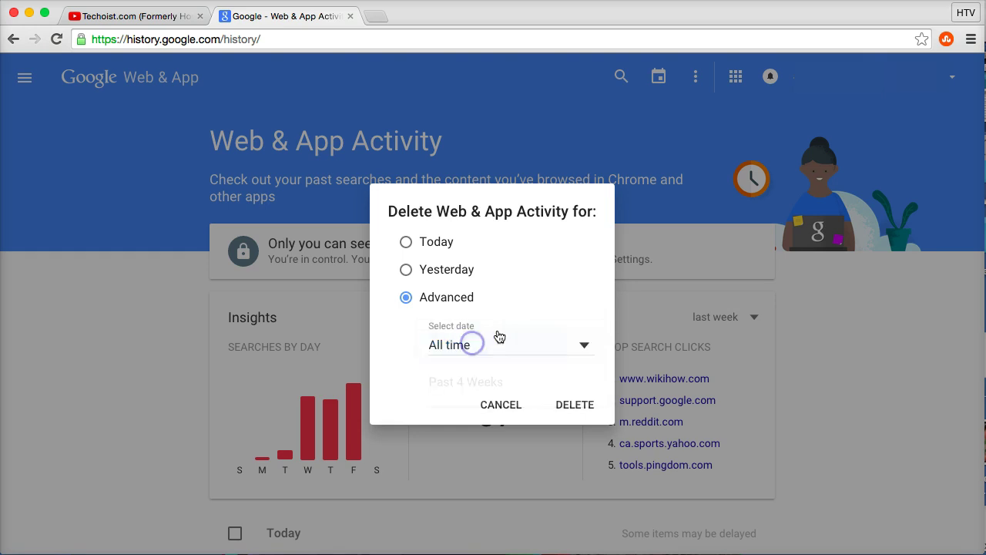
pyautogui.click(578, 405)
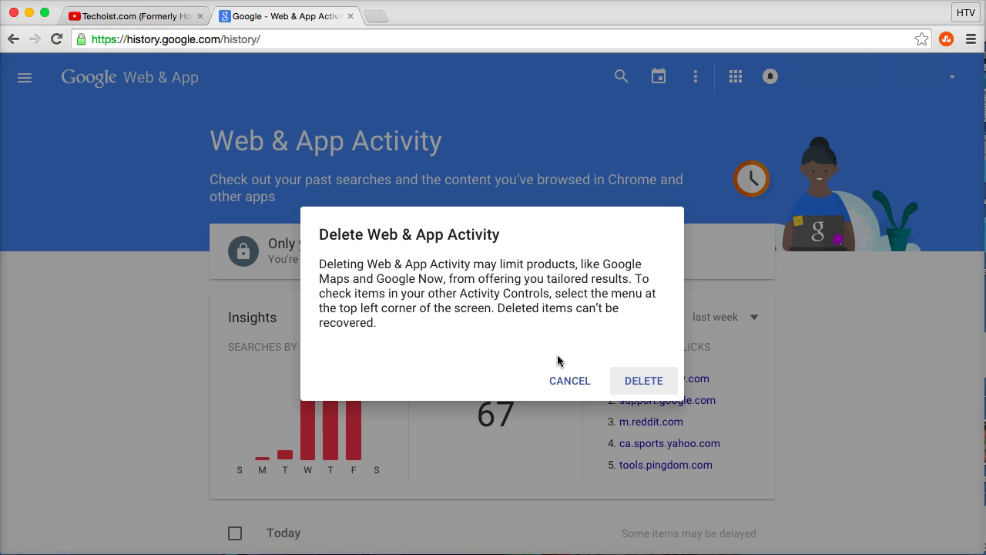
pyautogui.click(558, 359)
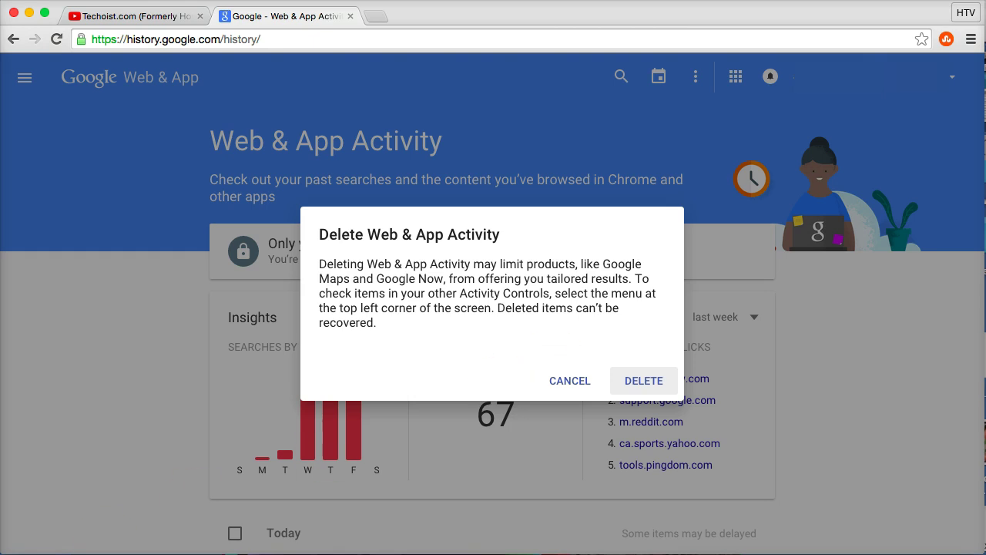